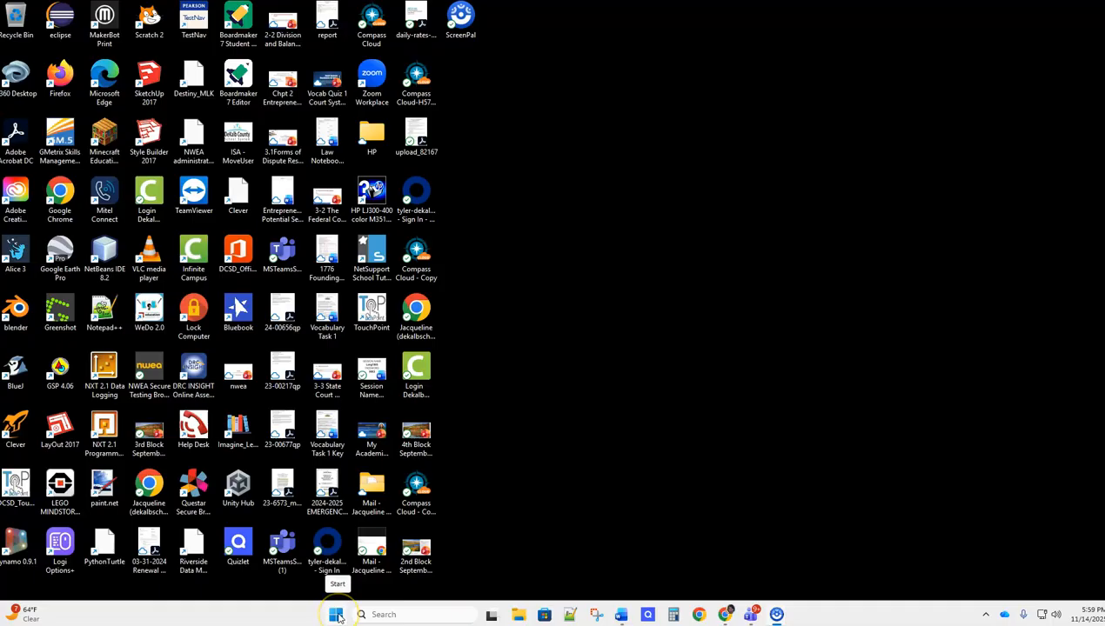
Launch Word and create a new blank document
{"action": "left_click", "coordinate": [337, 615]}
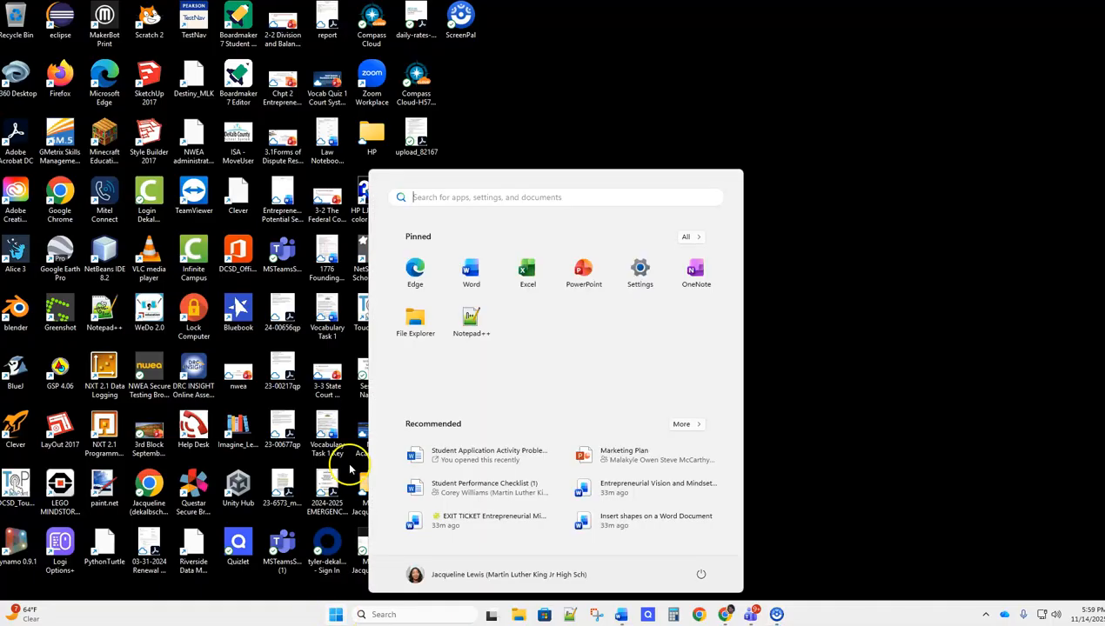
{"action": "left_click", "coordinate": [471, 273]}
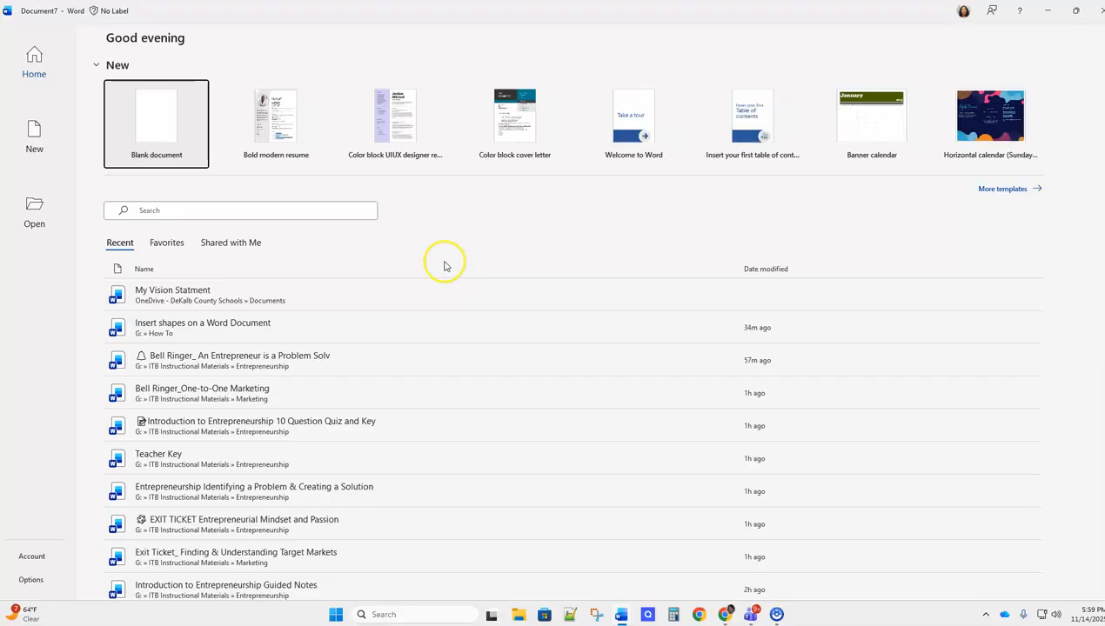
{"action": "left_click", "coordinate": [156, 121]}
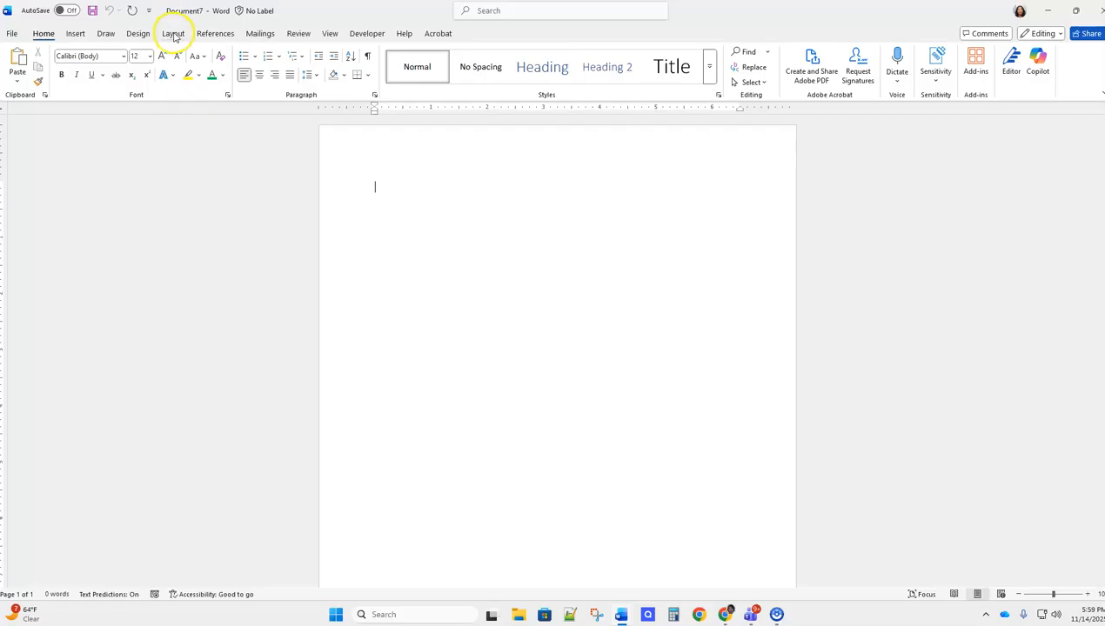
Set the page orientation of the blank document to Landscape
{"action": "left_click", "coordinate": [173, 35]}
{"action": "left_click", "coordinate": [53, 84]}
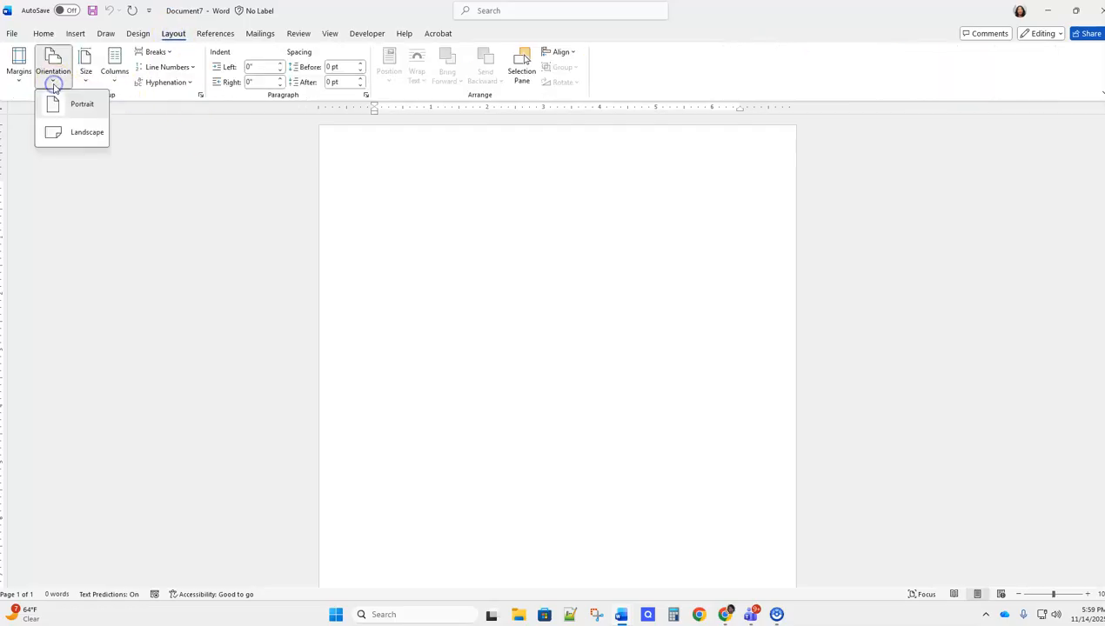
{"action": "left_click", "coordinate": [75, 132]}
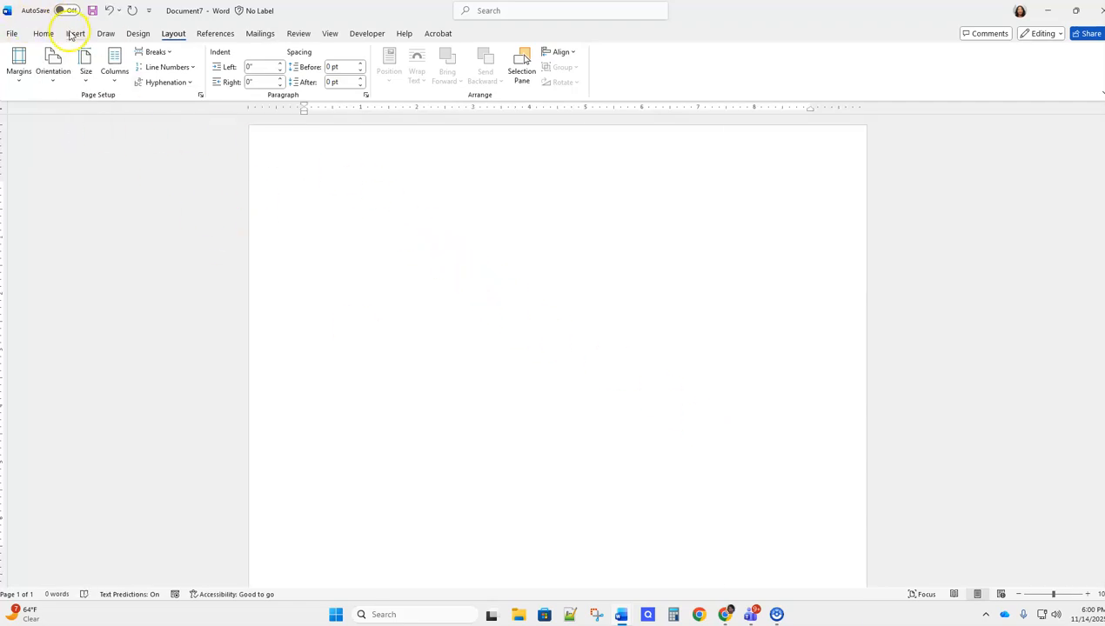
Insert a rectangle shape about 7.41" high and 9.69" wide that nearly fills the landscape page
{"action": "left_click", "coordinate": [75, 34]}
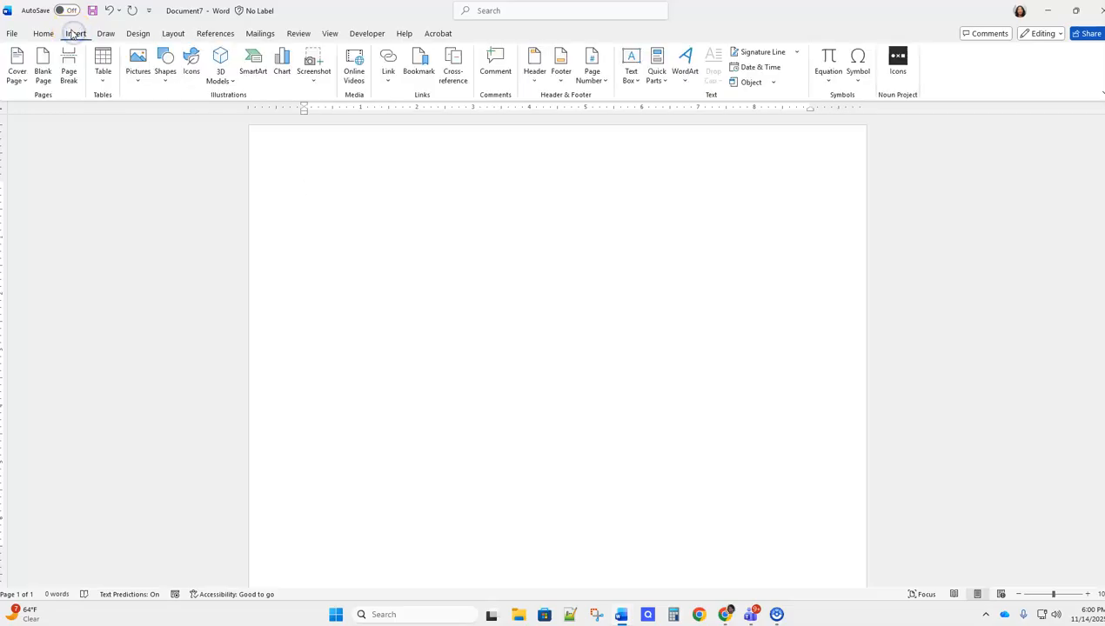
{"action": "left_click", "coordinate": [167, 70]}
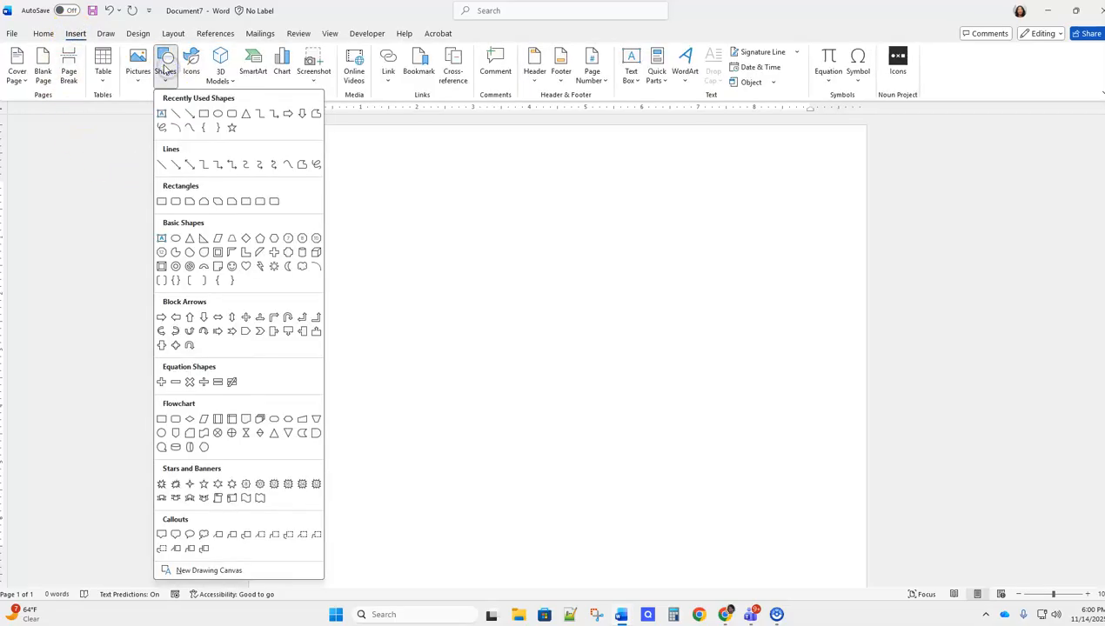
{"action": "left_click", "coordinate": [205, 116]}
{"action": "mouse_move", "coordinate": [289, 163]}
{"action": "left_mouse_down"}
{"action": "mouse_move", "coordinate": [352, 469]}
{"action": "mouse_move", "coordinate": [550, 561]}
{"action": "mouse_move", "coordinate": [843, 572]}
{"action": "mouse_move", "coordinate": [819, 577]}
{"action": "mouse_move", "coordinate": [833, 576]}
{"action": "left_mouse_up"}
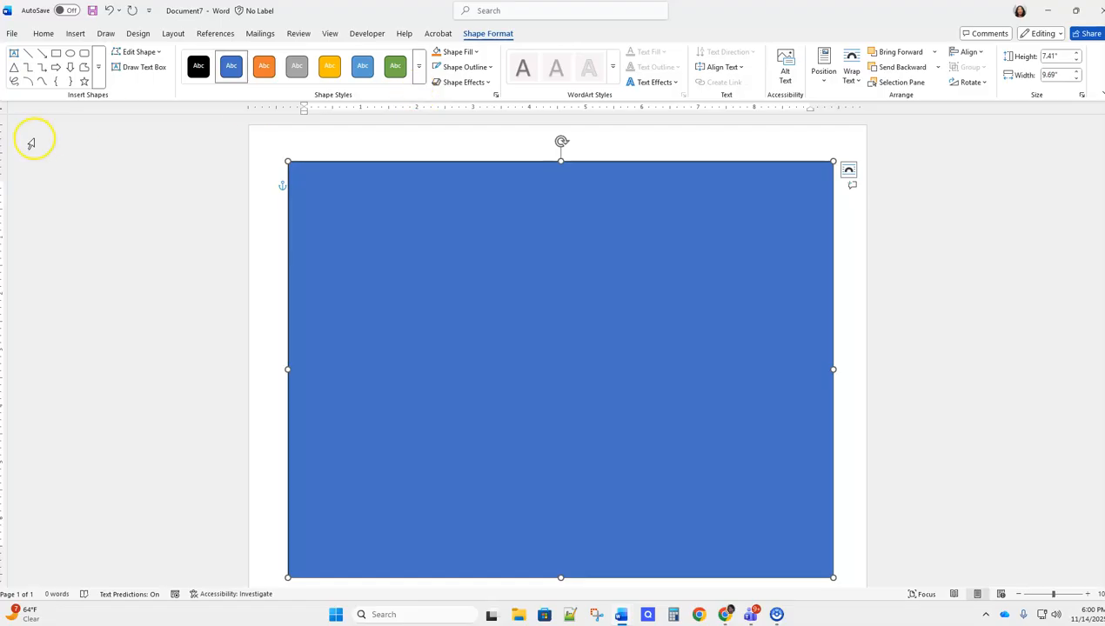
Apply the shape style "Gradient Fill - Gold, Accent 4, No Outline" to the rectangle
{"action": "left_click", "coordinate": [419, 69]}
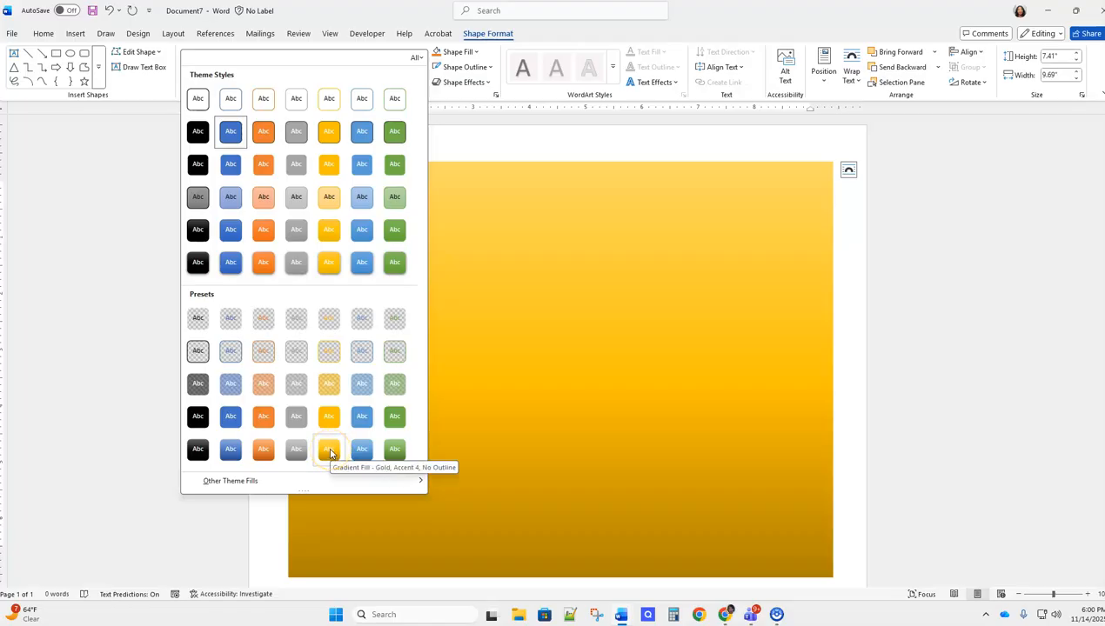
{"action": "left_click", "coordinate": [329, 452]}
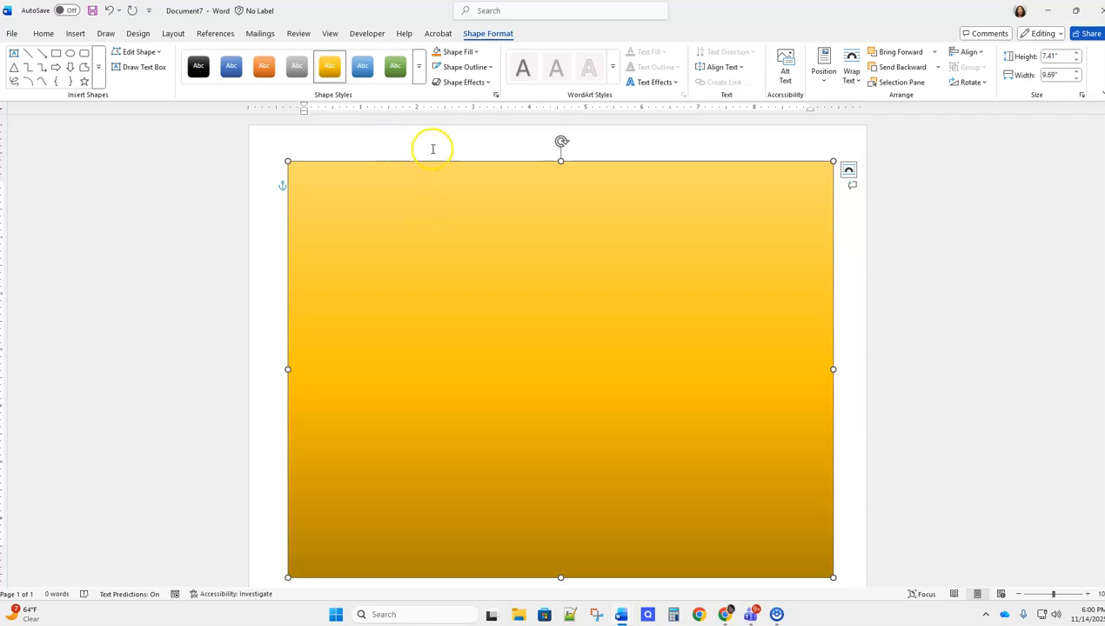
{"action": "left_click", "coordinate": [420, 81]}
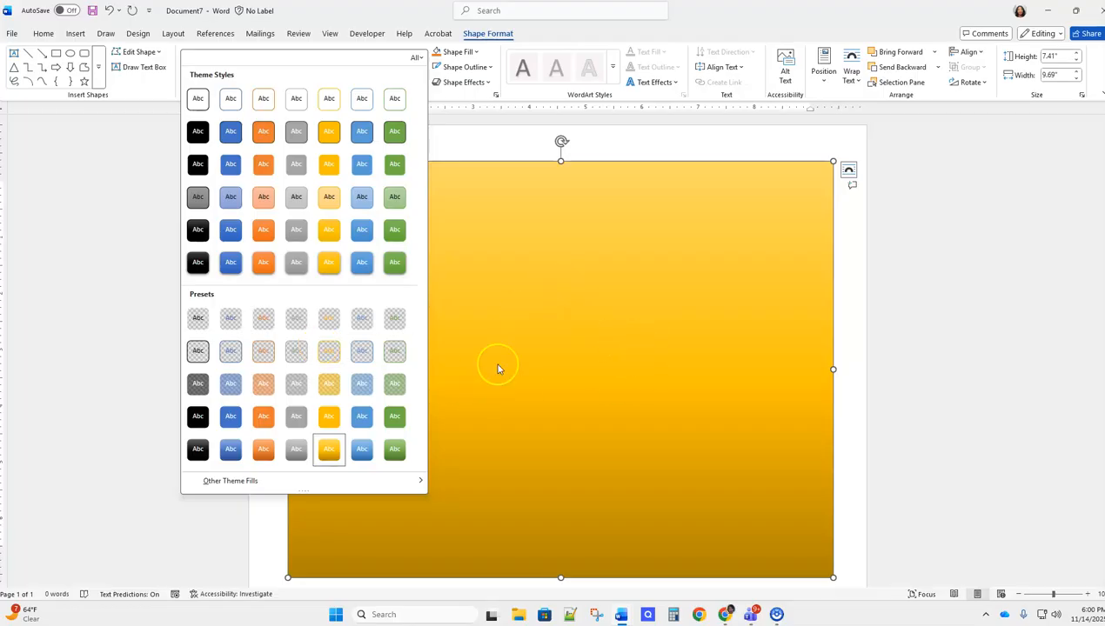
{"action": "left_click", "coordinate": [516, 343]}
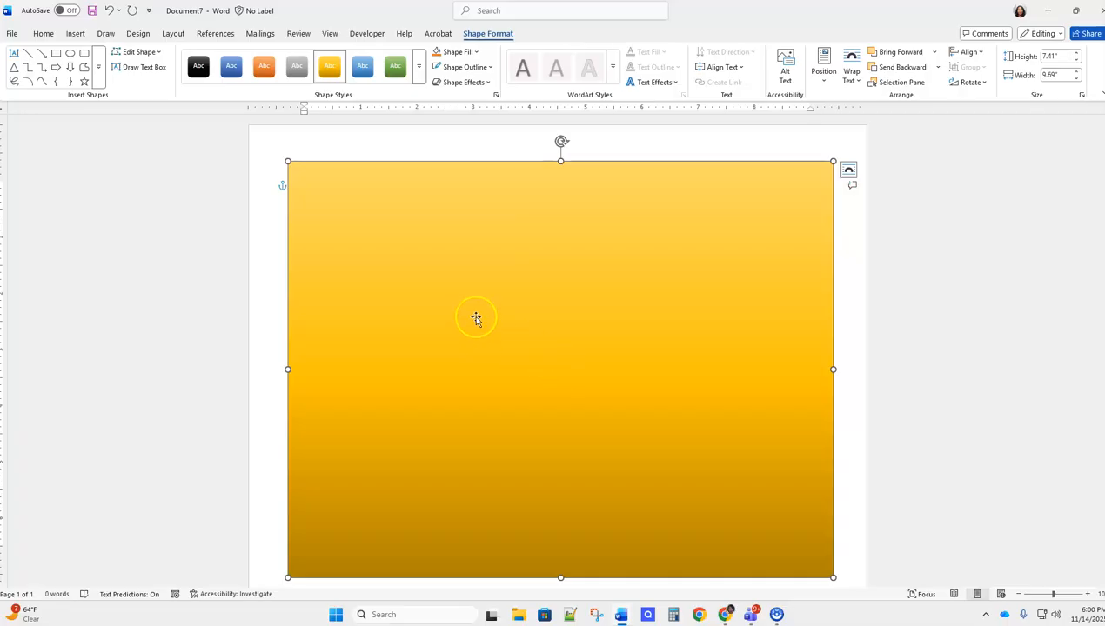
Start text inside the rectangle with the letter "T" and set its font to Dreaming Outloud Script Pro
{"action": "left_click", "coordinate": [488, 337]}
{"action": "type", "text": "T"}
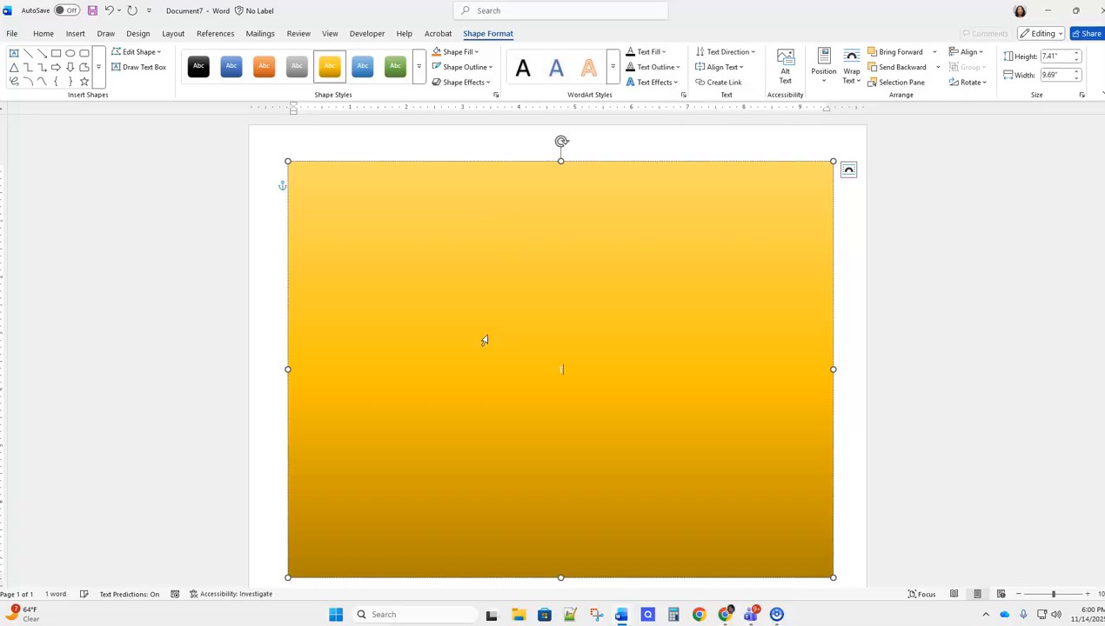
{"action": "left_click", "coordinate": [568, 370]}
{"action": "left_click_drag", "start_coordinate": [568, 369], "coordinate": [557, 366]}
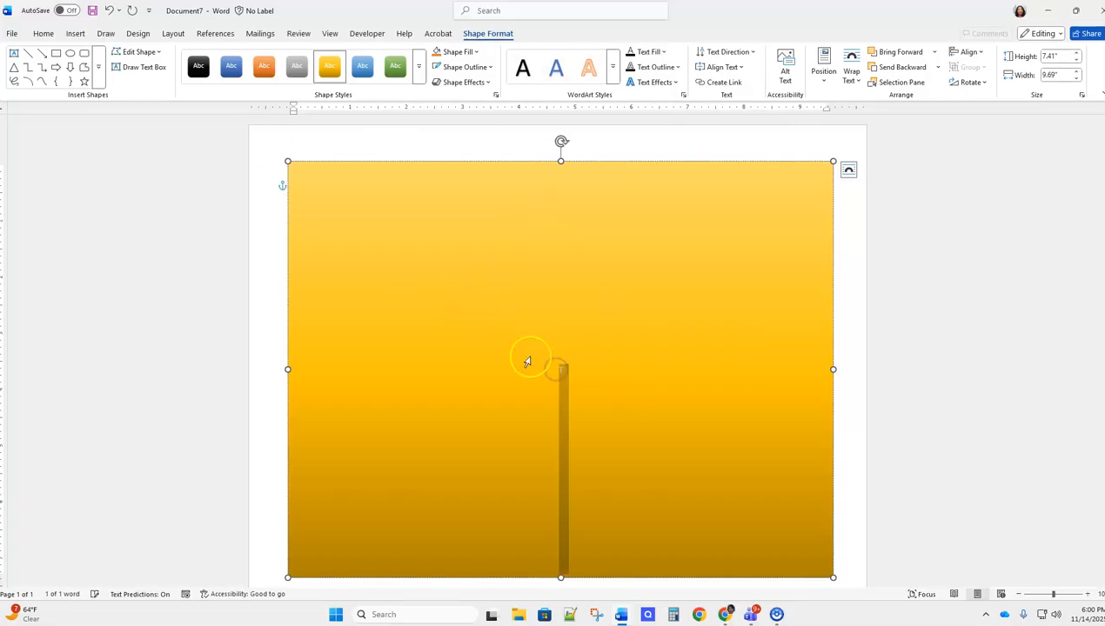
{"action": "left_click", "coordinate": [41, 33]}
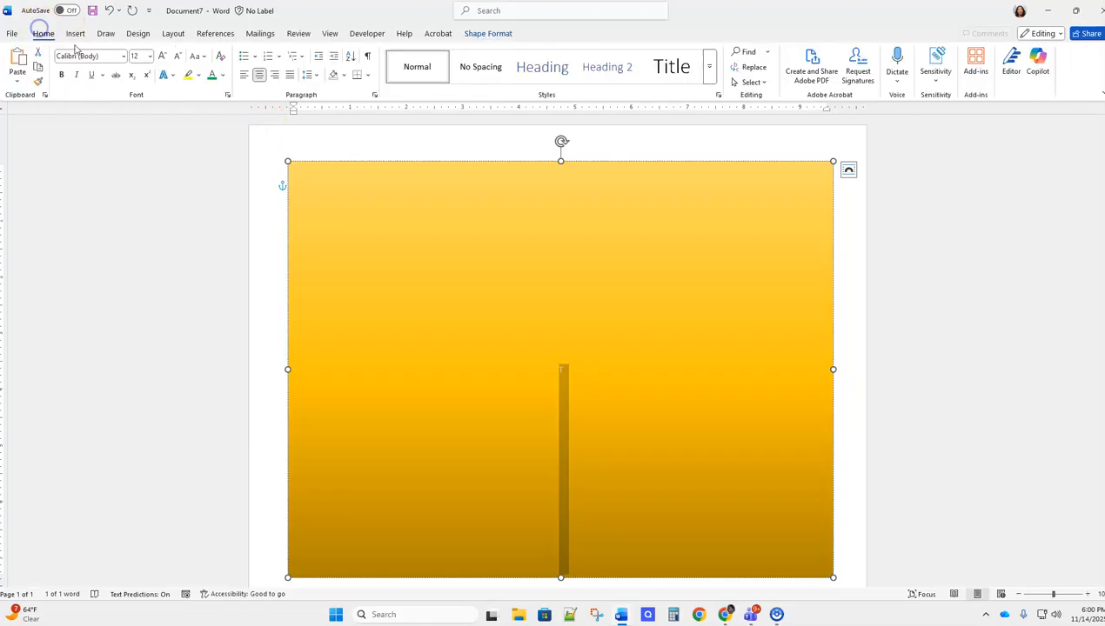
{"action": "left_click", "coordinate": [124, 56]}
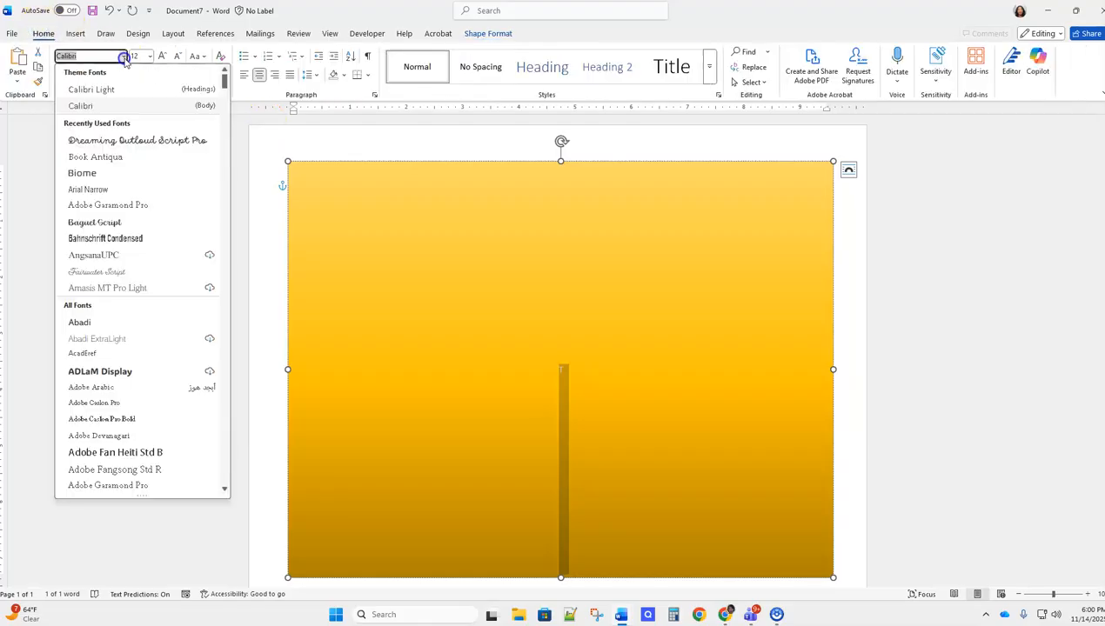
{"action": "left_click", "coordinate": [136, 140]}
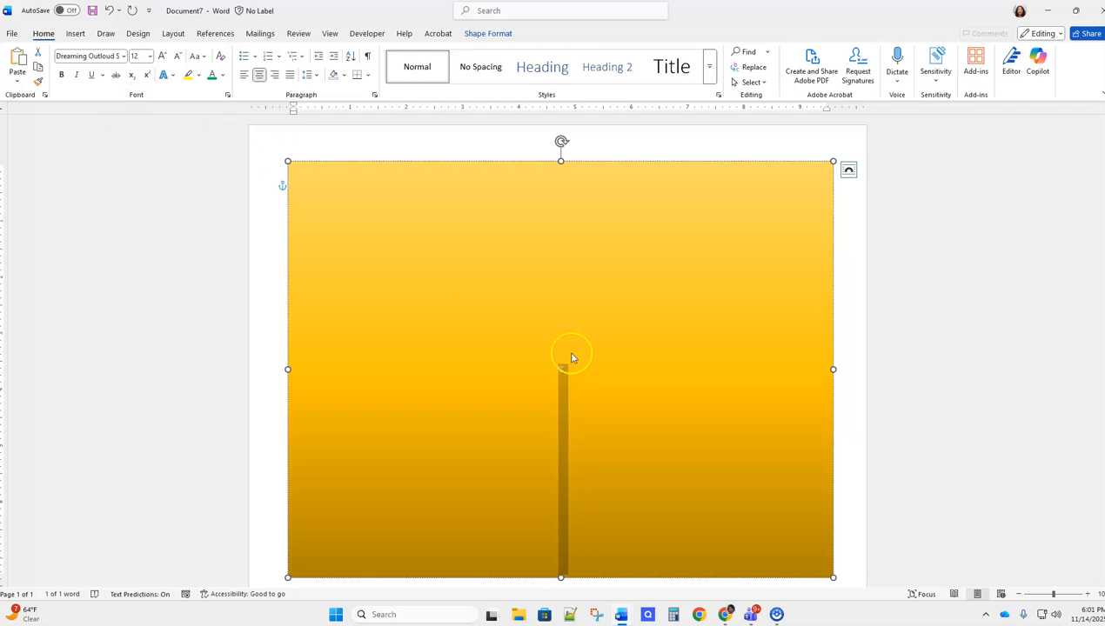
Increase the font size of the letter in the rectangle to 24
{"action": "left_click", "coordinate": [164, 55]}
{"action": "left_click", "coordinate": [163, 55]}
{"action": "left_click", "coordinate": [163, 55]}
{"action": "left_click", "coordinate": [164, 55]}
{"action": "left_click", "coordinate": [163, 55]}
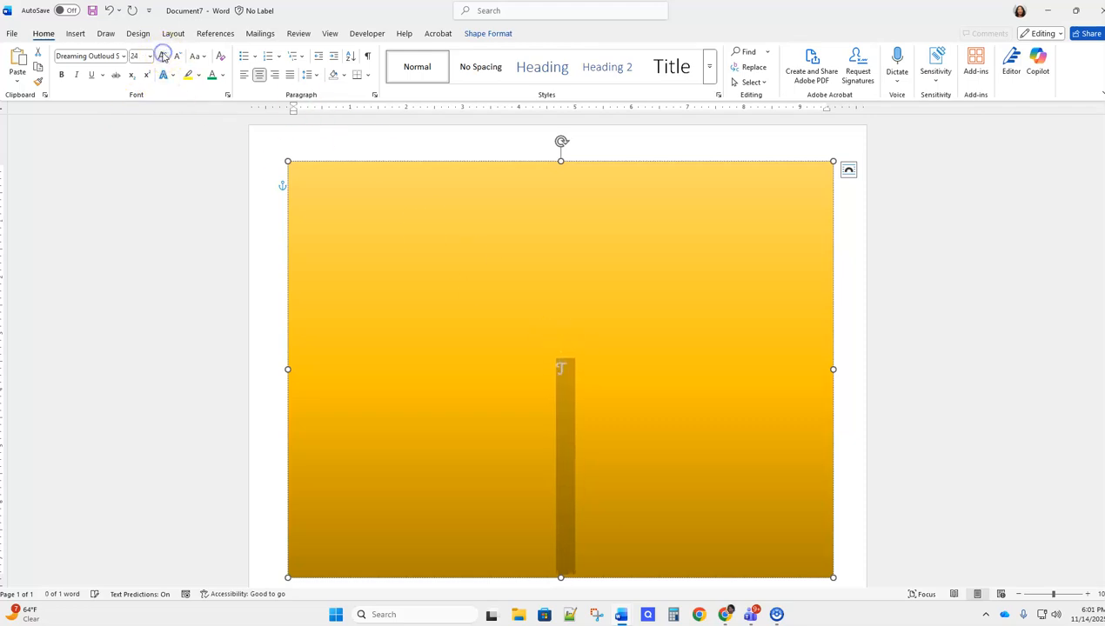
{"action": "left_click", "coordinate": [339, 154]}
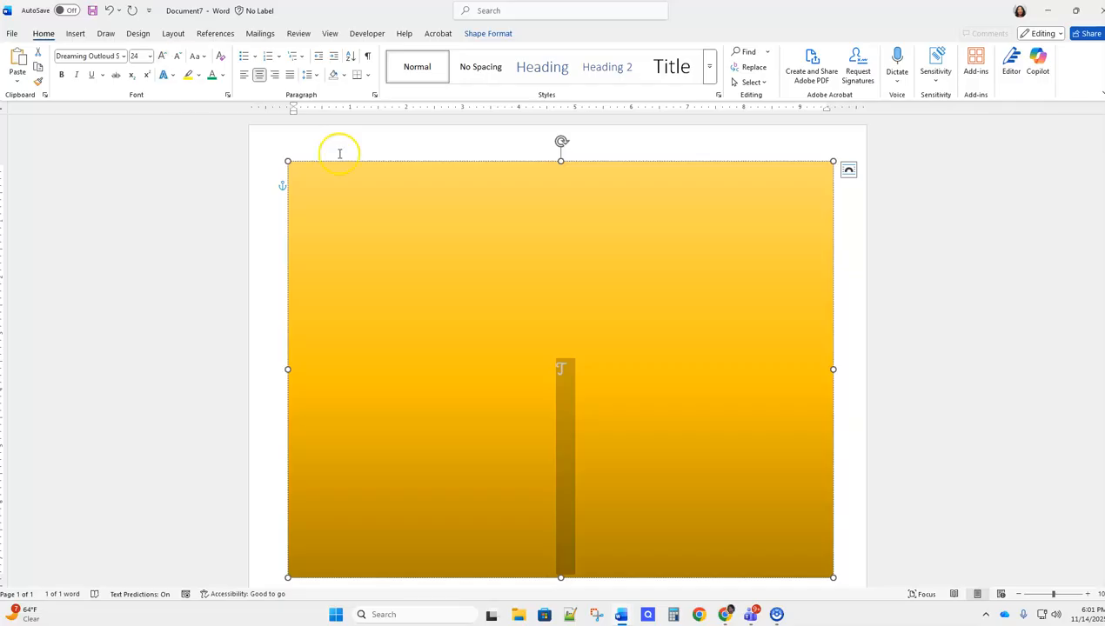
Continue the text after the "T" so that it reads "To teach students how to think because"
{"action": "left_click", "coordinate": [570, 369]}
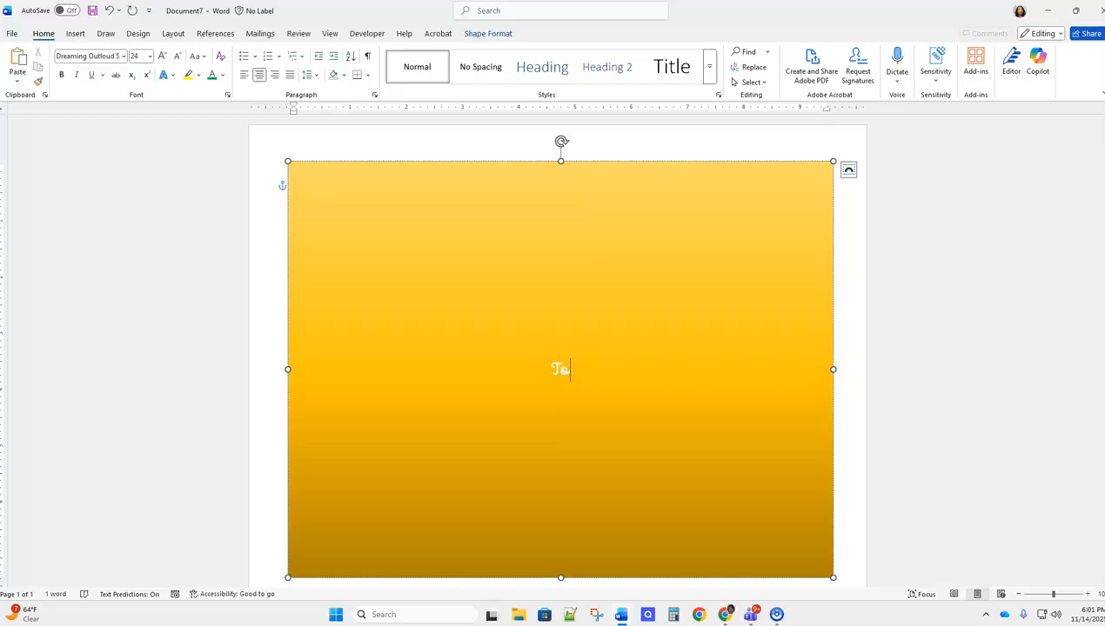
{"action": "type", "text": "teach students how to learn bec"}
{"action": "key", "text": "BackSpace"}
{"action": "key", "text": "BackSpace"}
{"action": "key", "text": "BackSpace"}
{"action": "key", "text": "BackSpace"}
{"action": "key", "text": "BackSpace"}
{"action": "key", "text": "BackSpace"}
{"action": "key", "text": "BackSpace"}
{"action": "key", "text": "BackSpace"}
{"action": "key", "text": "BackSpace"}
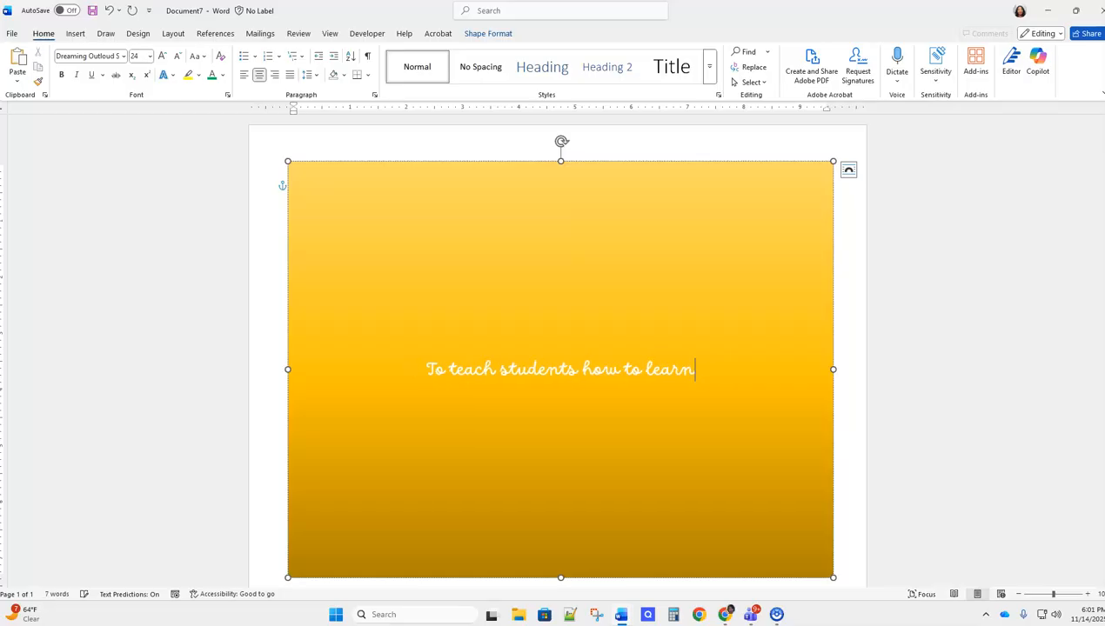
{"action": "type", "text": "thi"}
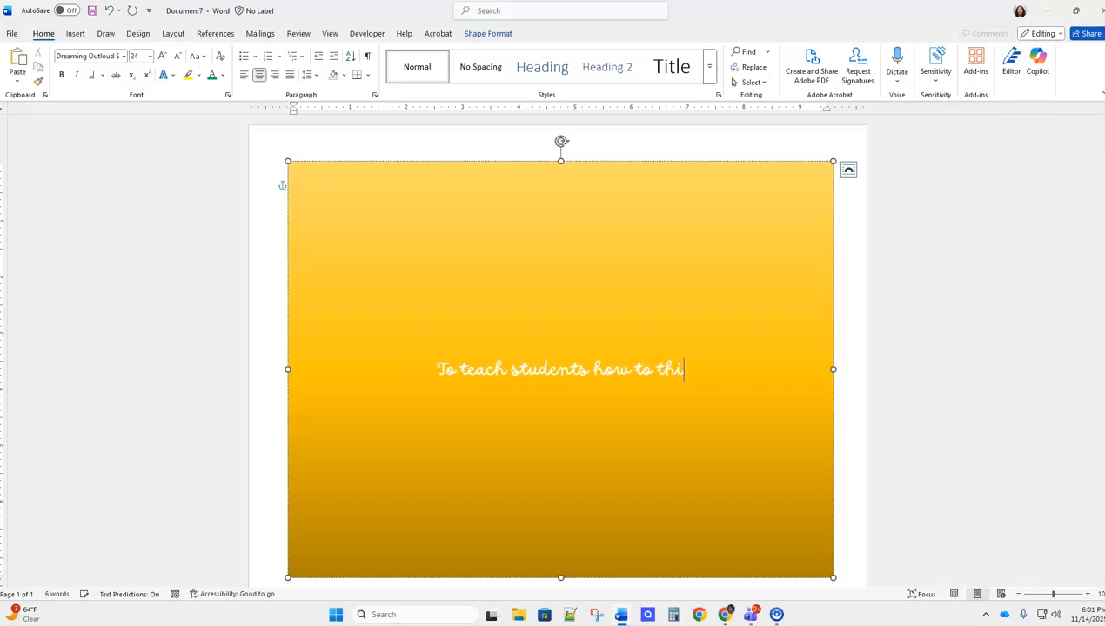
{"action": "type", "text": "nk because"}
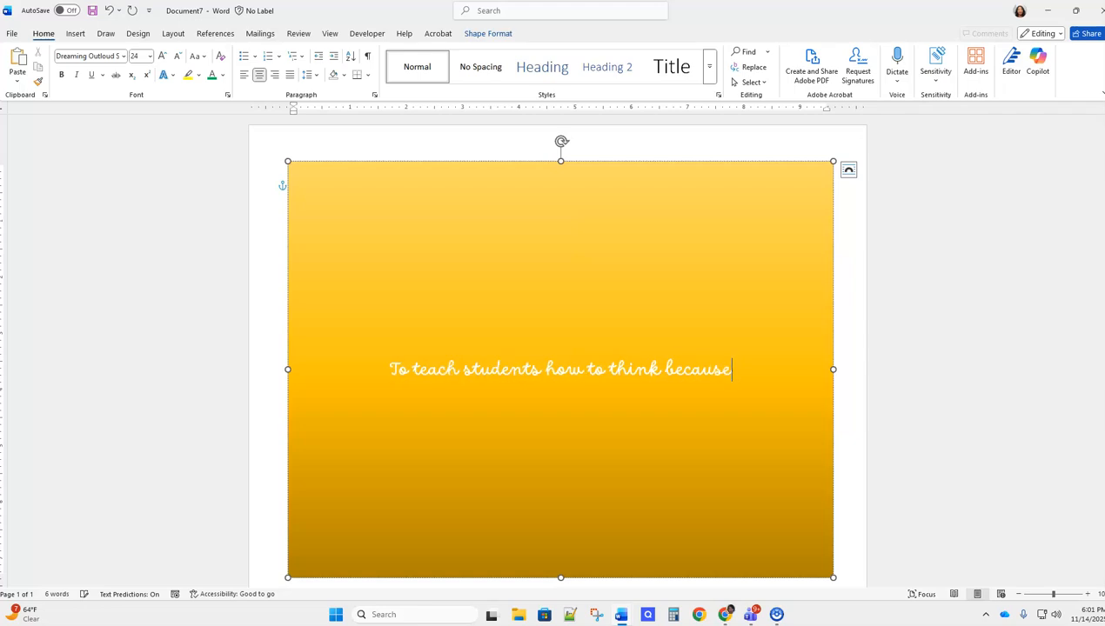
Complete the sentence with "thinking is the greatest think they will ever learn in school."
{"action": "type", "text": " thinkn"}
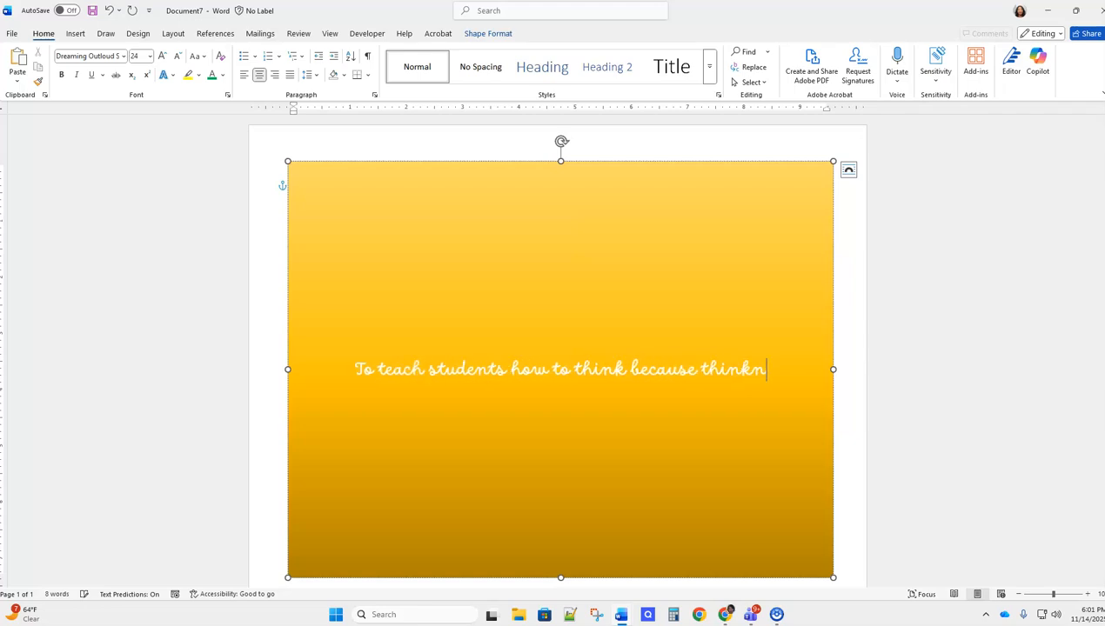
{"action": "key", "text": "BackSpace"}
{"action": "type", "text": "i"}
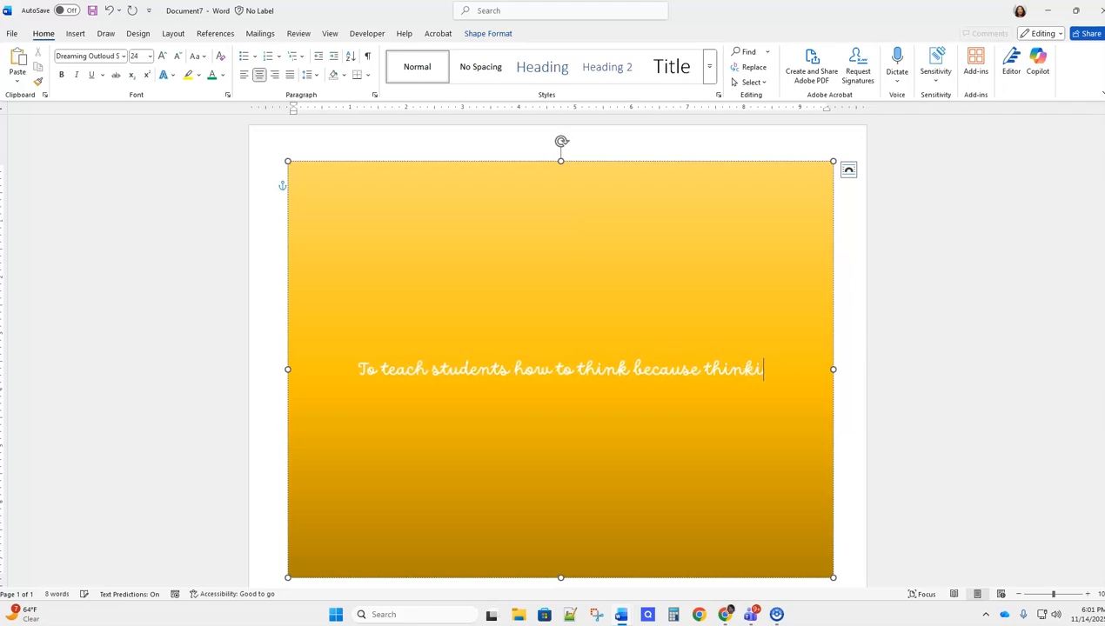
{"action": "type", "text": "ng is thegre"}
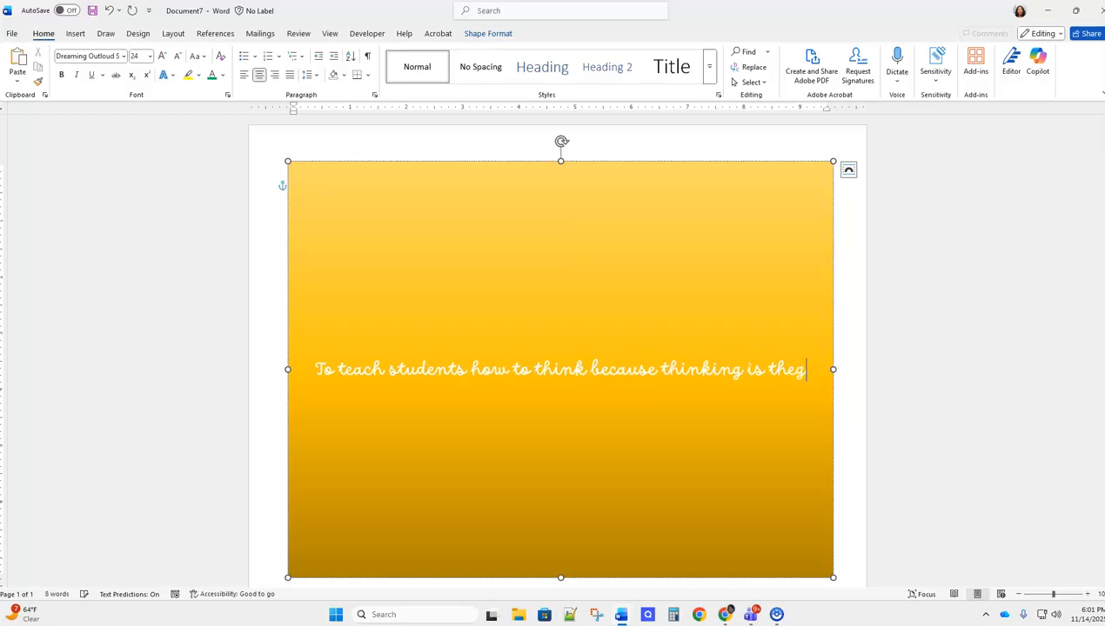
{"action": "key", "text": "BackSpace"}
{"action": "key", "text": "BackSpace"}
{"action": "key", "text": "BackSpace"}
{"action": "type", "text": "g"}
{"action": "type", "text": "rea"}
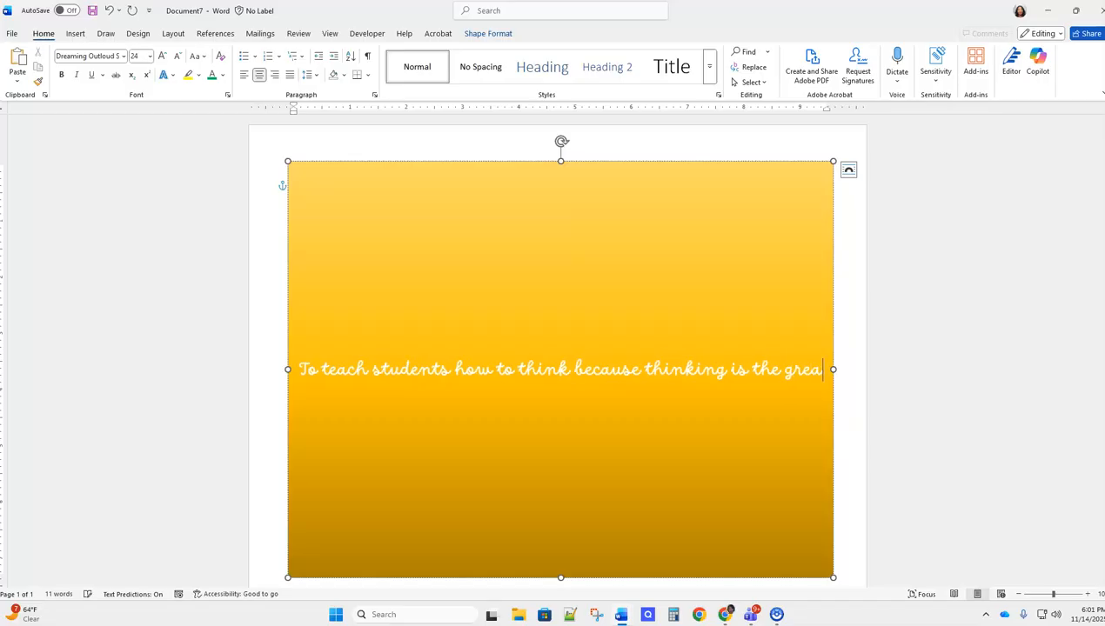
{"action": "type", "text": "test think they"}
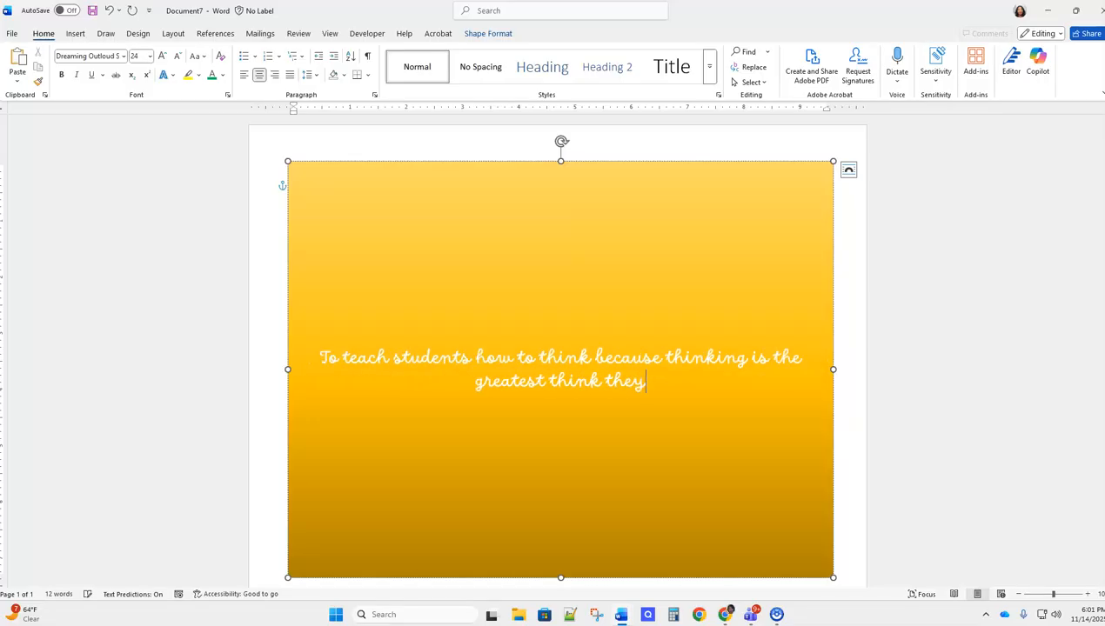
{"action": "type", "text": " will ever"}
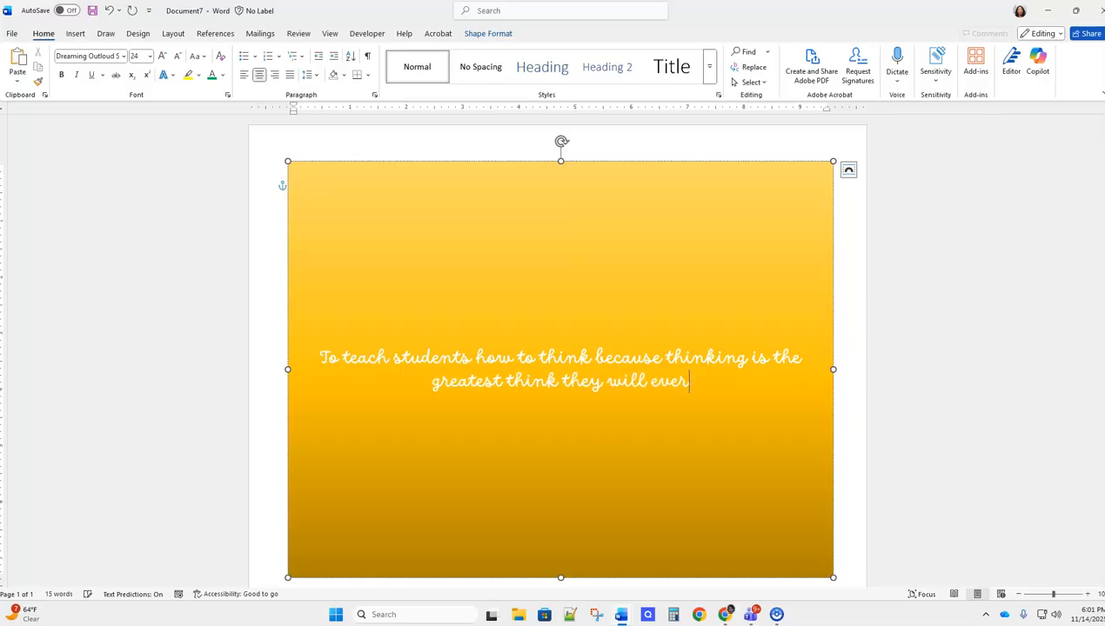
{"action": "type", "text": " learn inb"}
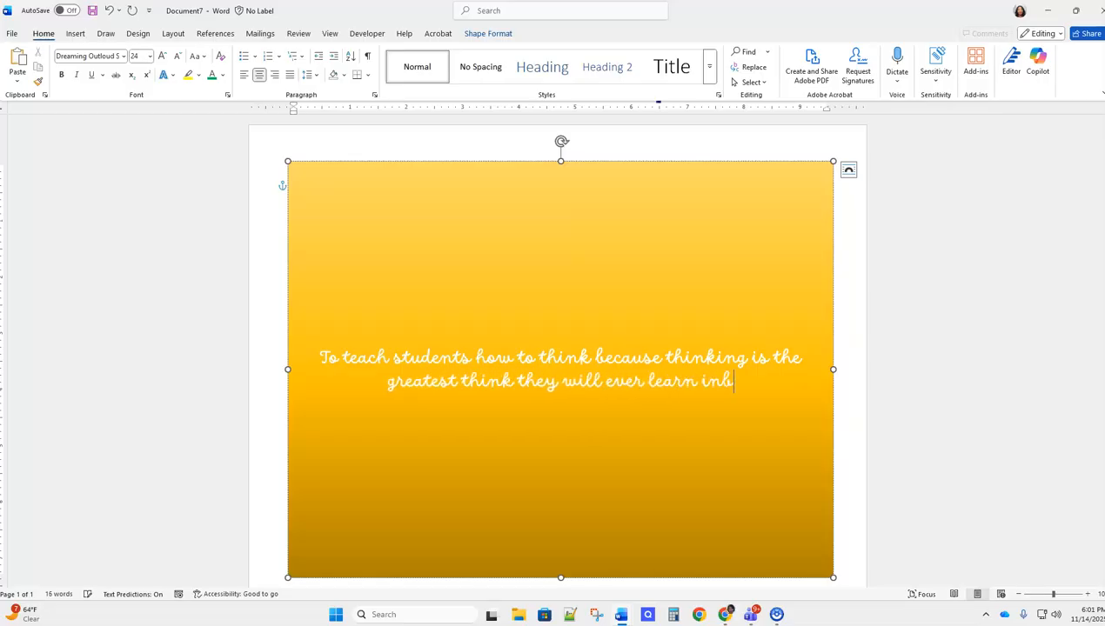
{"action": "key", "text": "BackSpace"}
{"action": "type", "text": "school."}
Add the teacher's name and the year 2025 on two separate lines below the sentence
{"action": "key", "text": "Return"}
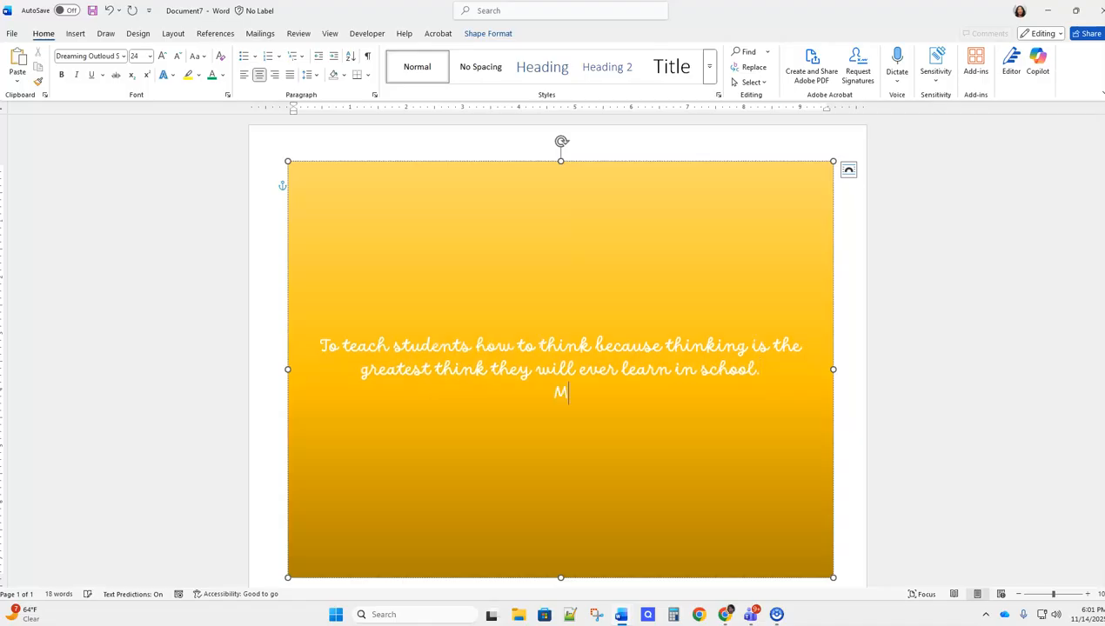
{"action": "type", "text": "Ms. Lewis"}
{"action": "key", "text": "Return"}
{"action": "type", "text": "2025"}
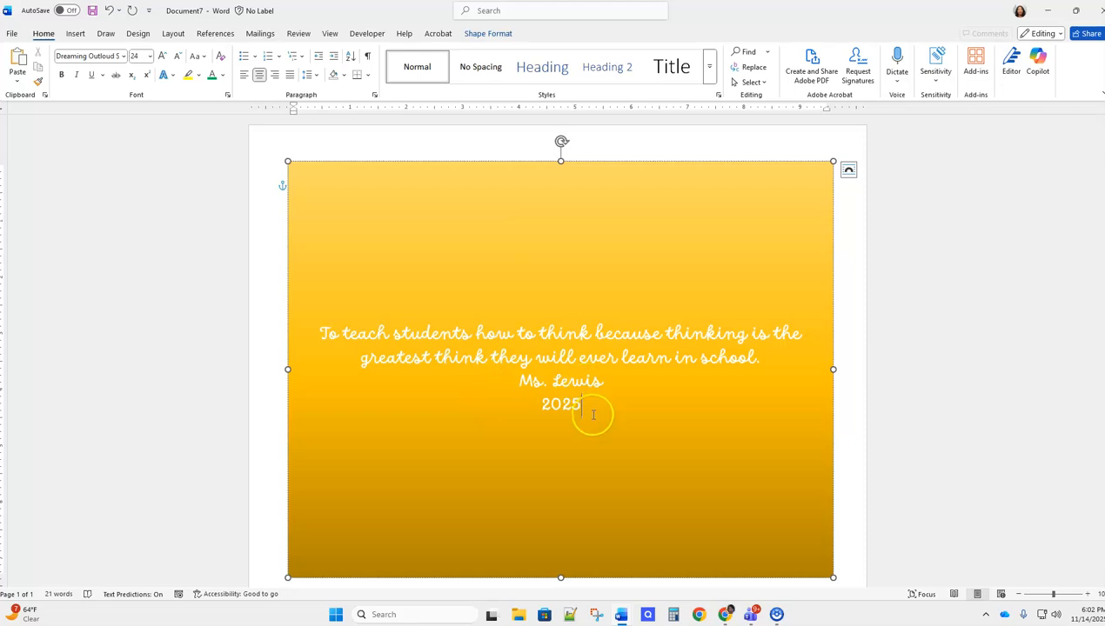
Reduce the font size of the name and year lines to 18
{"action": "double_click", "coordinate": [551, 395]}
{"action": "left_click_drag", "start_coordinate": [552, 395], "coordinate": [522, 381]}
{"action": "left_click", "coordinate": [177, 55]}
{"action": "left_click", "coordinate": [178, 55]}
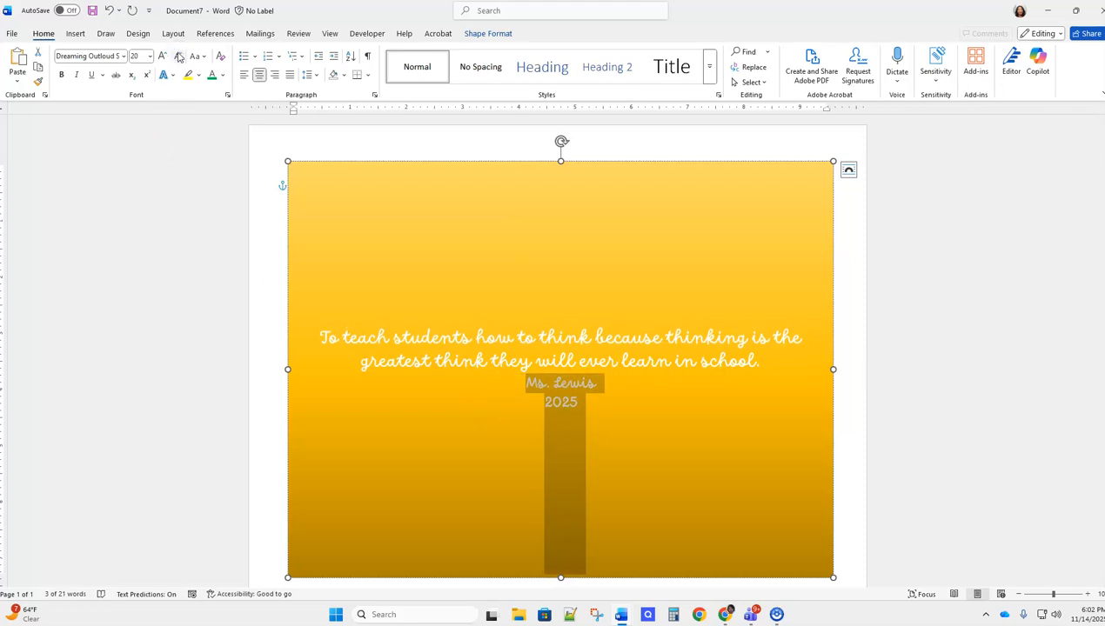
{"action": "left_click", "coordinate": [178, 54]}
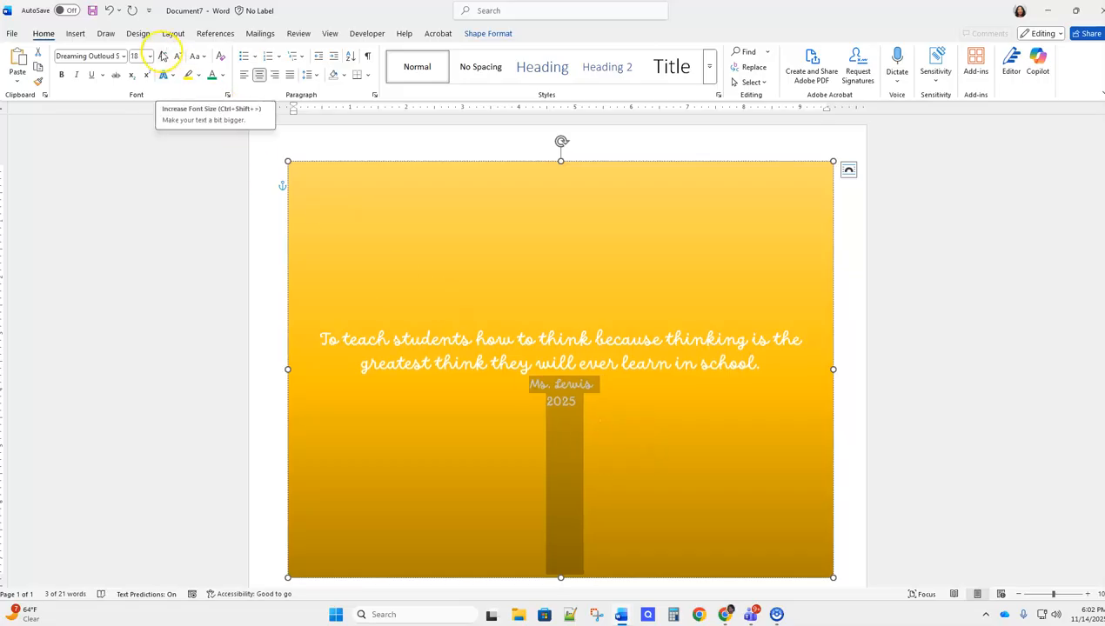
{"action": "left_click", "coordinate": [549, 304]}
Indent the sentence paragraph about half an inch from the left and about one inch from the right
{"action": "left_click", "coordinate": [324, 338]}
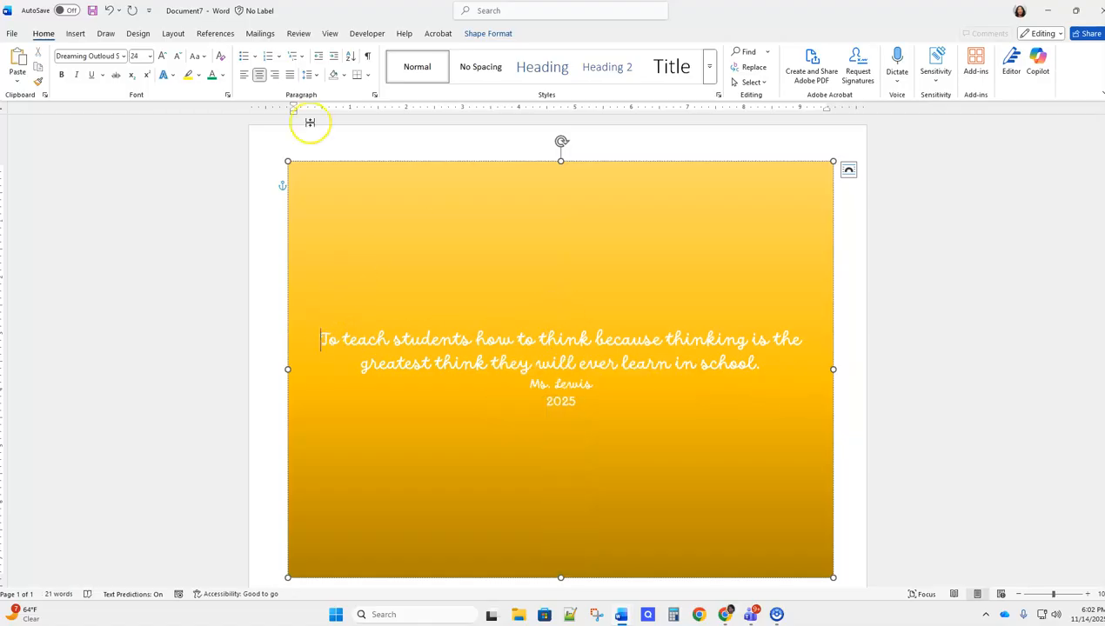
{"action": "mouse_move", "coordinate": [293, 116]}
{"action": "left_mouse_down"}
{"action": "mouse_move", "coordinate": [343, 116]}
{"action": "mouse_move", "coordinate": [325, 116]}
{"action": "left_mouse_up"}
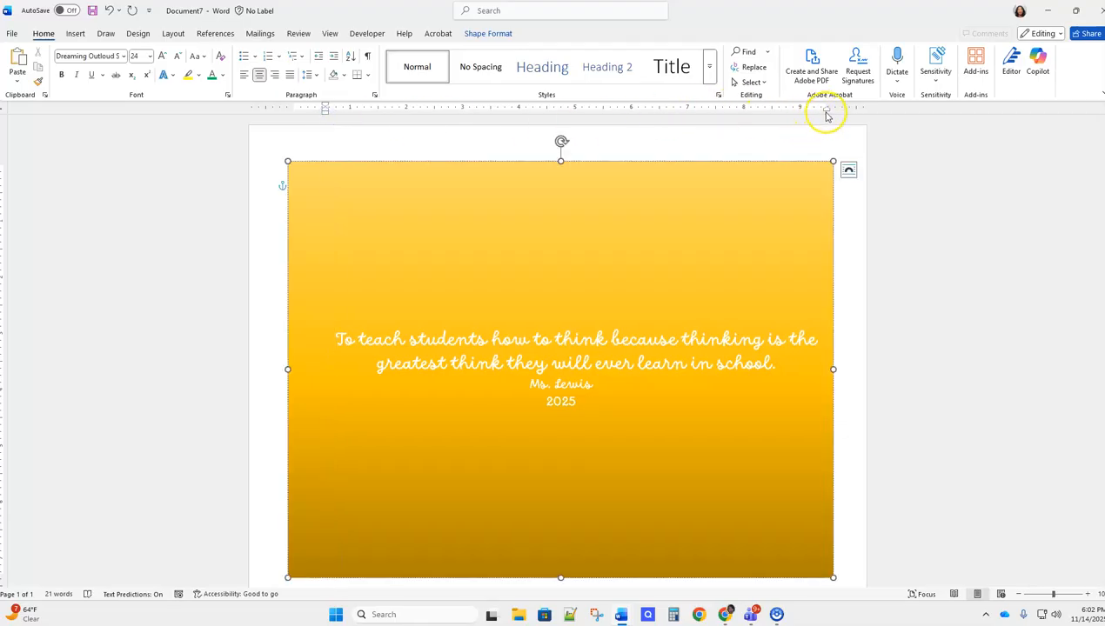
{"action": "left_click_drag", "start_coordinate": [826, 113], "coordinate": [772, 118]}
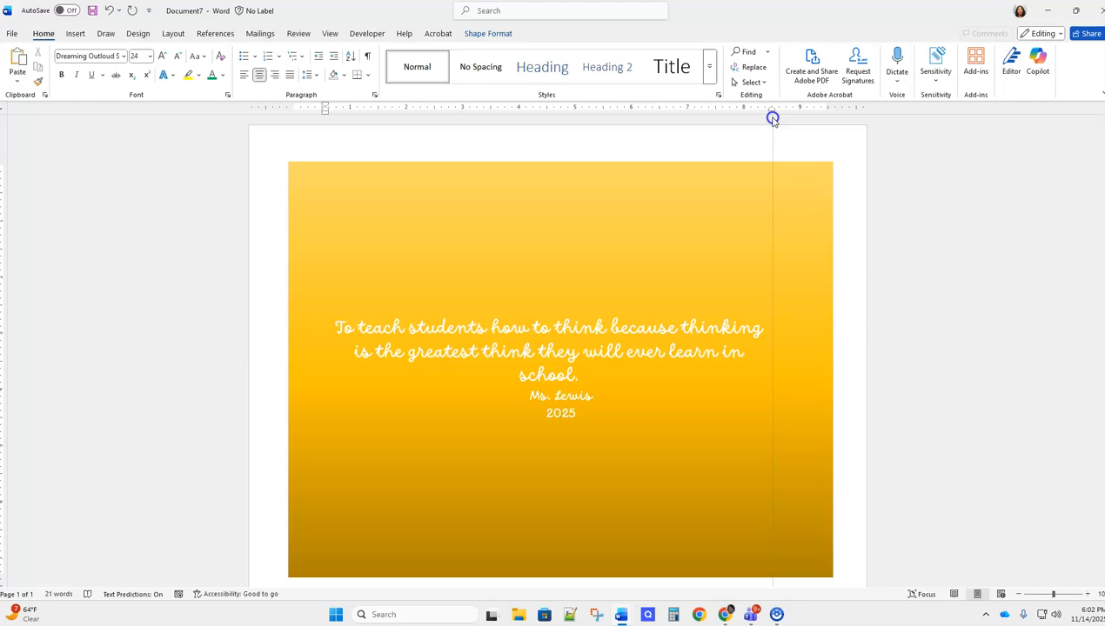
{"action": "left_click_drag", "start_coordinate": [773, 118], "coordinate": [771, 116]}
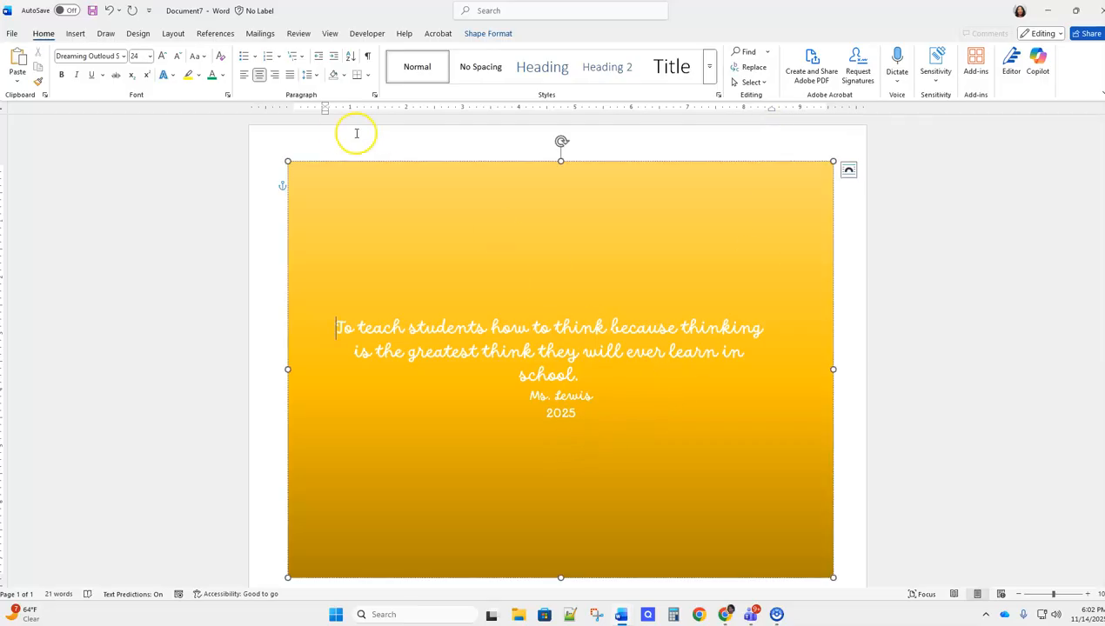